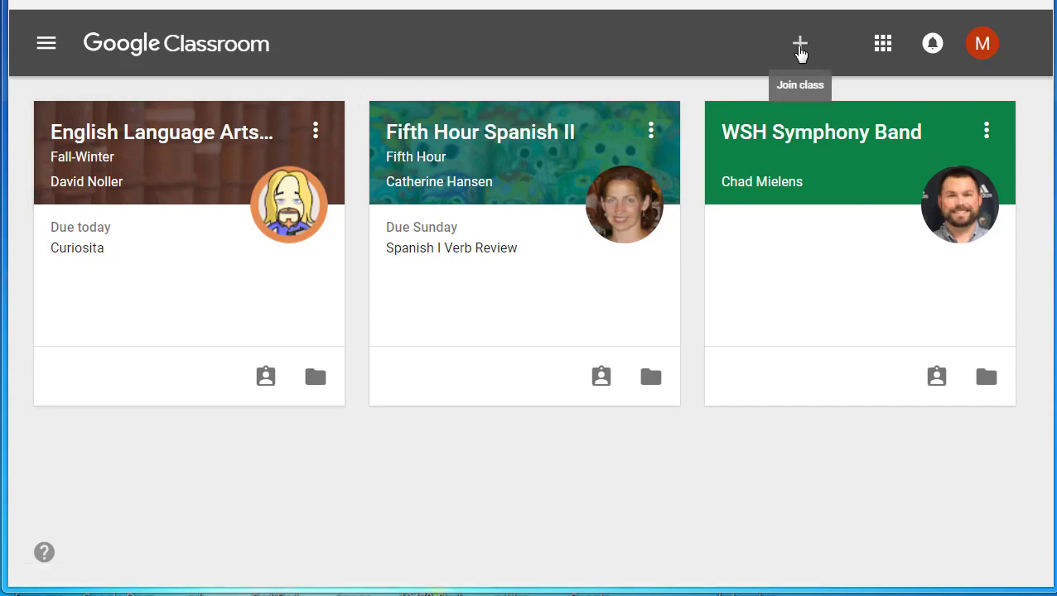
- Cancel the join-class prompt, then open English Language Arts 12A and browse its stream posts
click(801, 46)
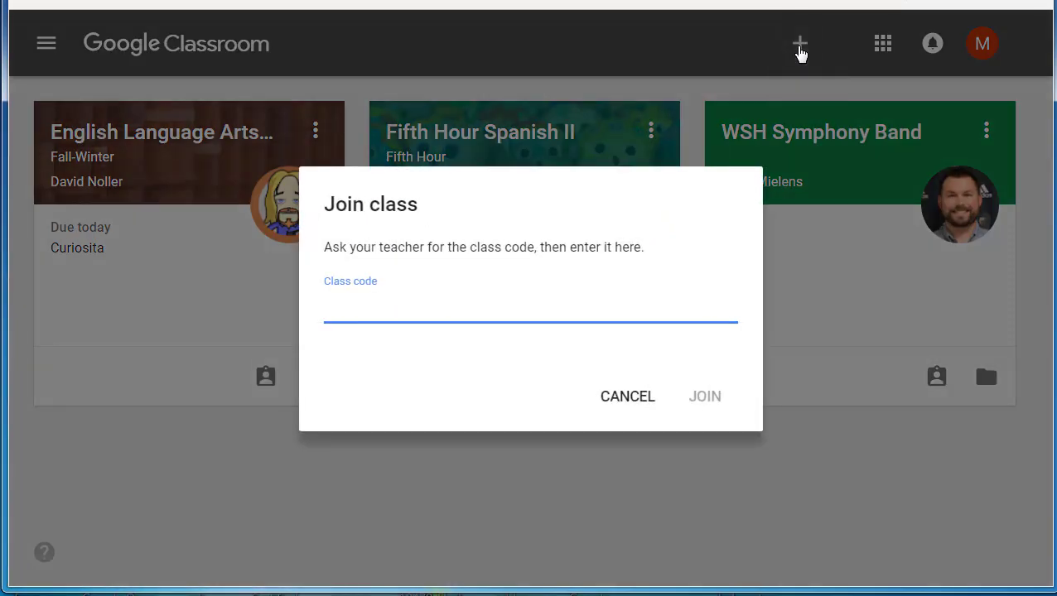
click(618, 400)
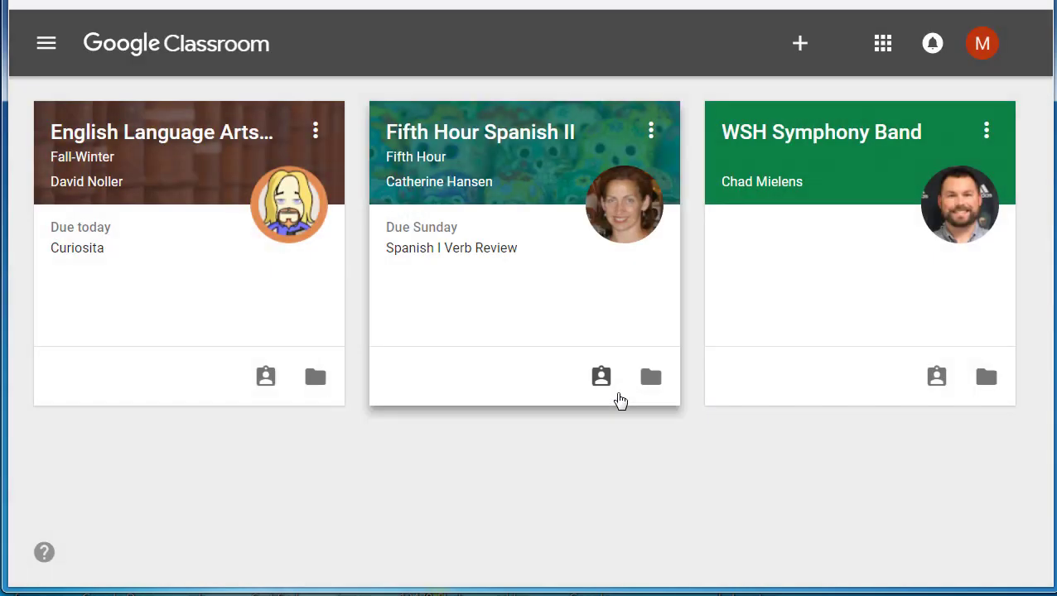
click(112, 135)
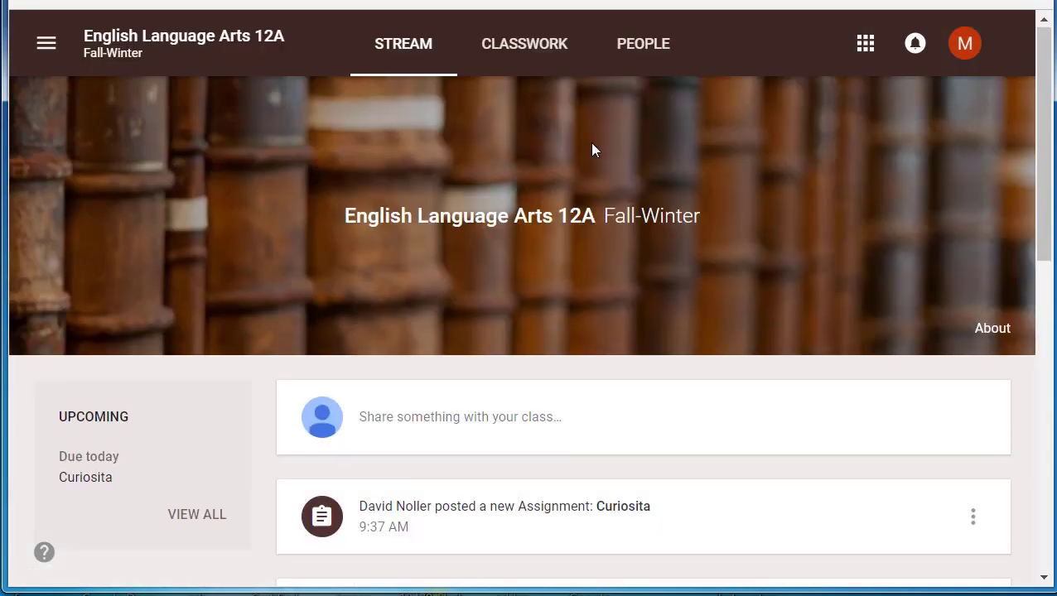
scroll(592, 149, down, 7)
scroll(592, 149, down, 2)
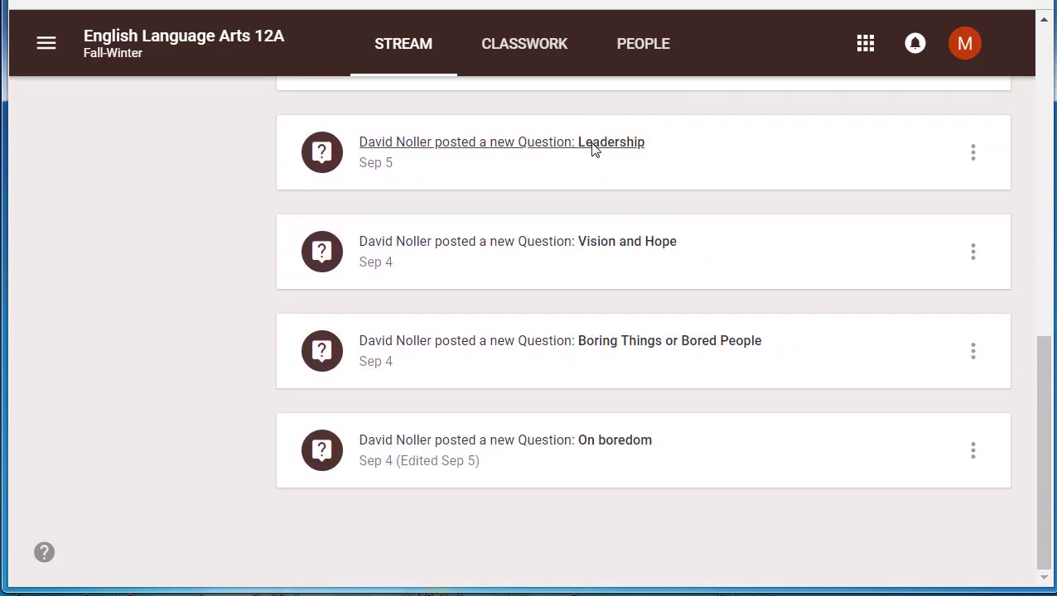
scroll(589, 422, up, 1)
scroll(590, 414, up, 5)
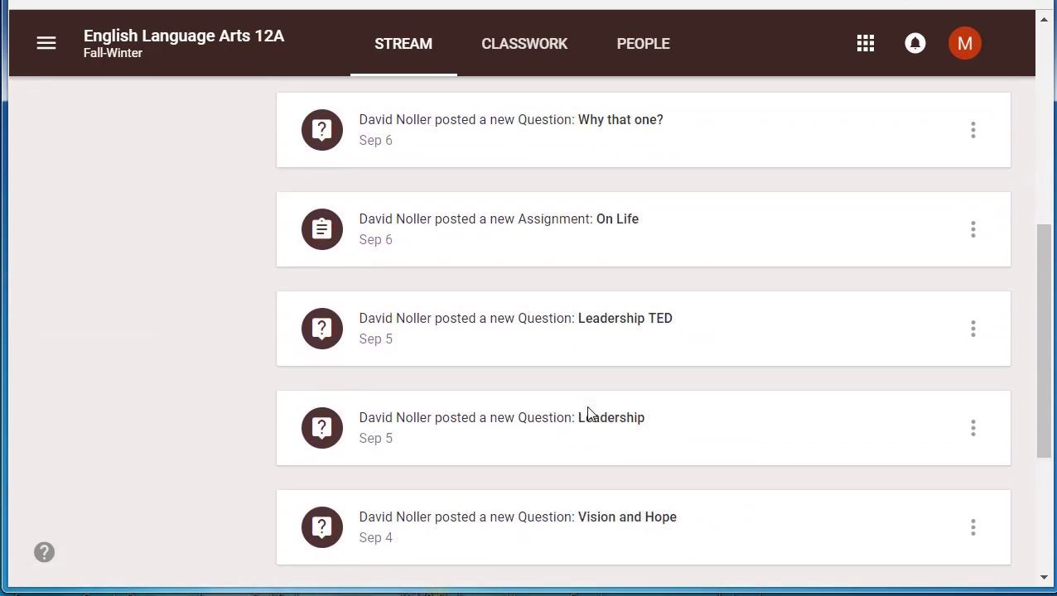
scroll(591, 414, up, 3)
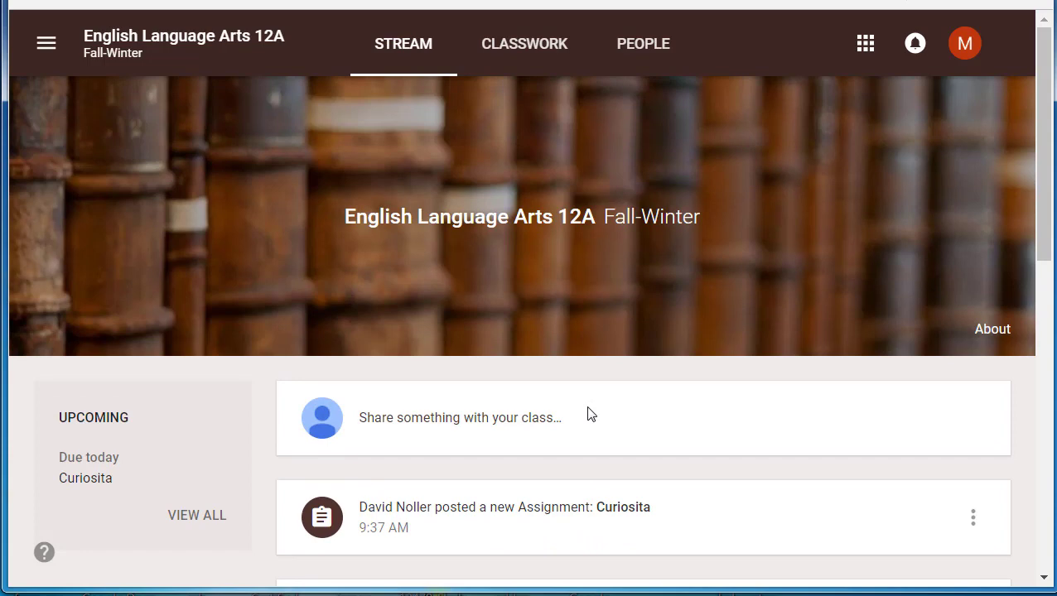
- Browse the Classwork page's Introduction, Leadership and The Da Vinci 7 topics
click(537, 60)
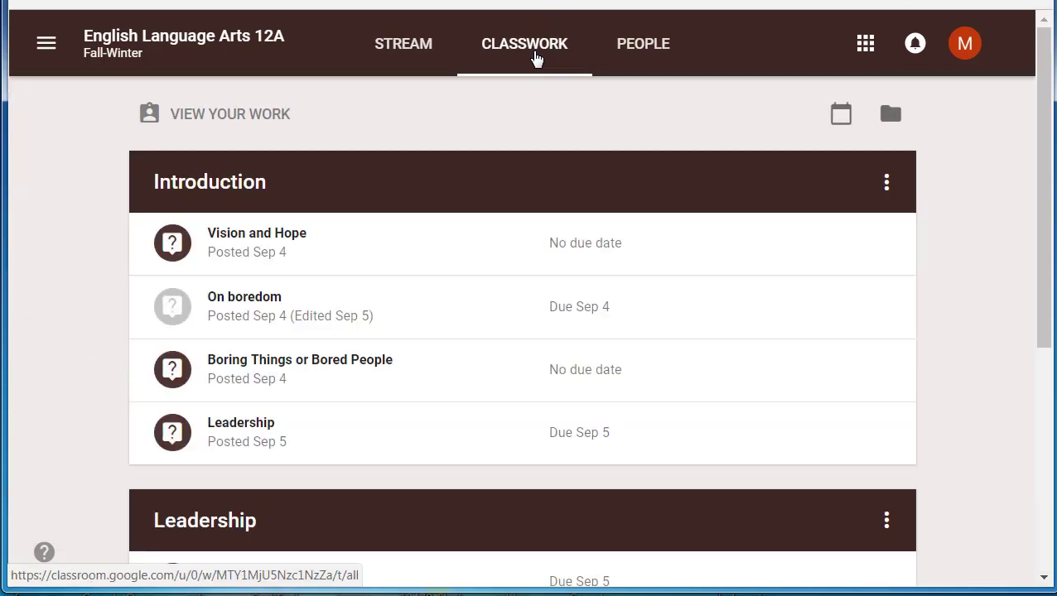
scroll(536, 60, down, 1)
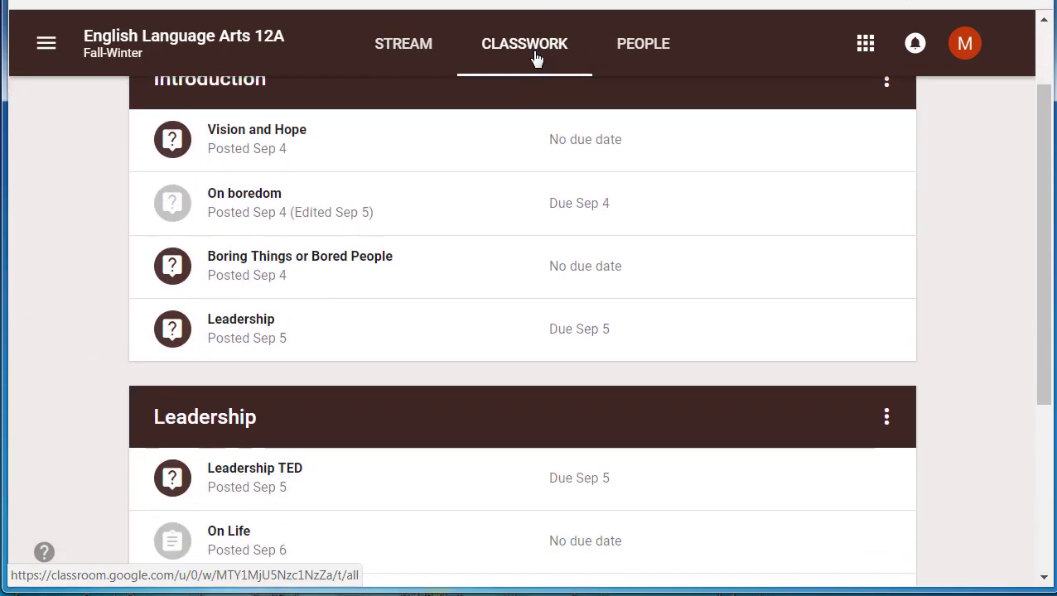
scroll(536, 60, down, 4)
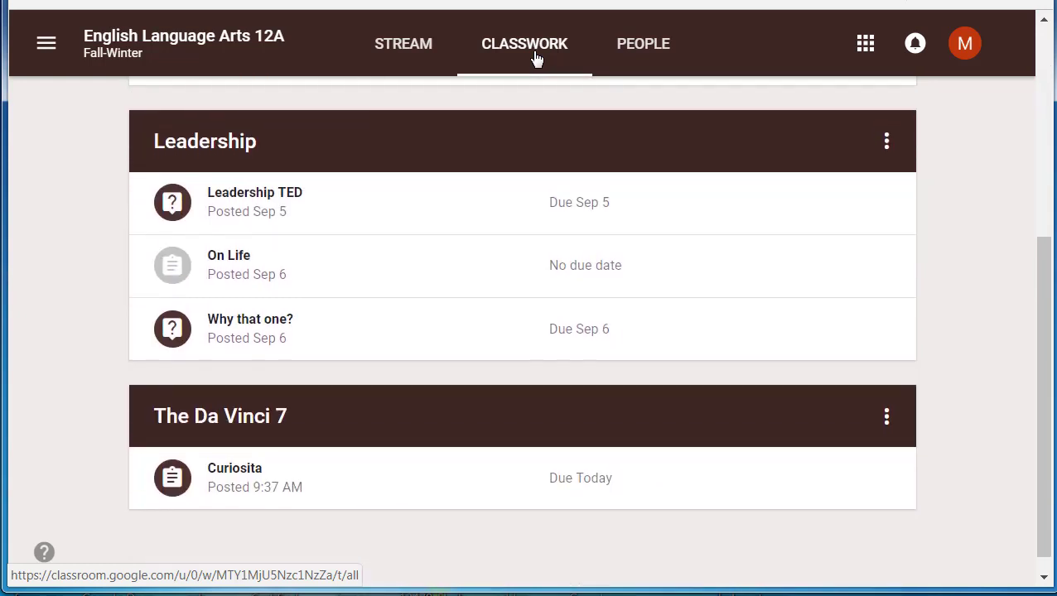
scroll(536, 60, down, 1)
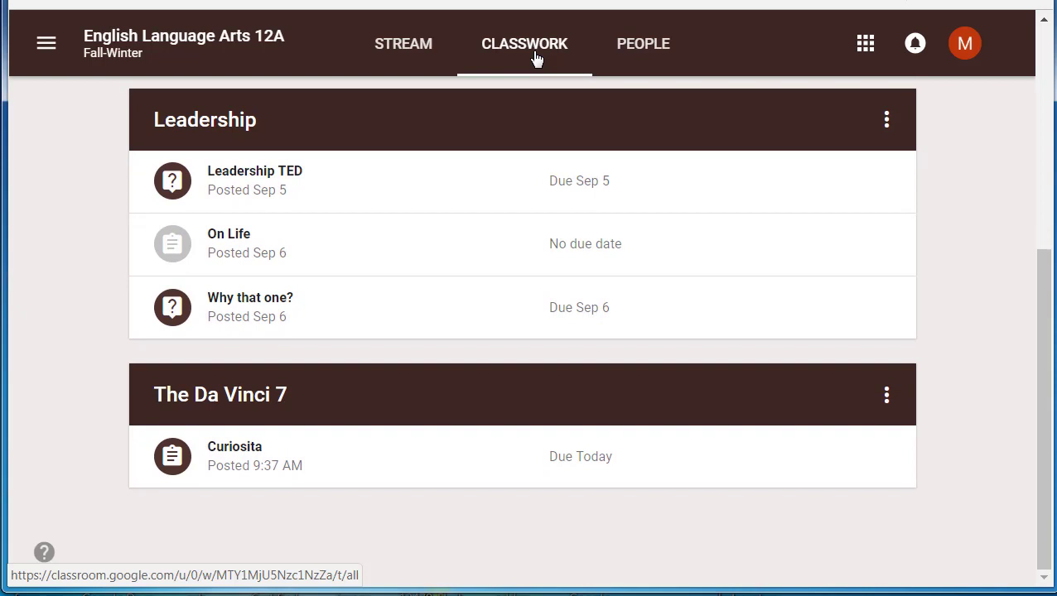
scroll(536, 60, up, 5)
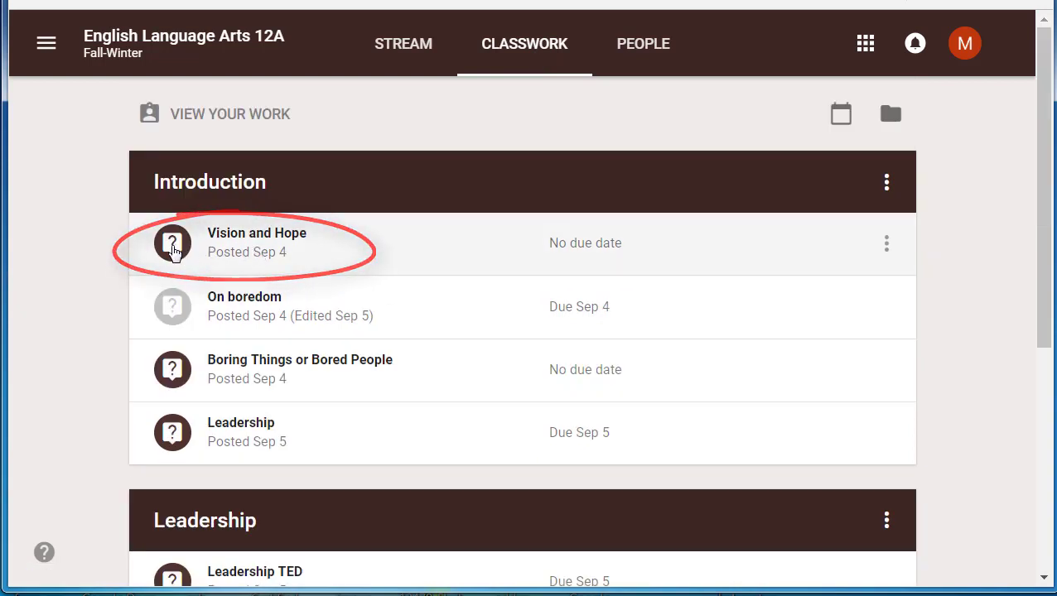
- Answer the Vision and Hope question with 'My answer goes here.', turn it in, and return to Classwork
click(267, 245)
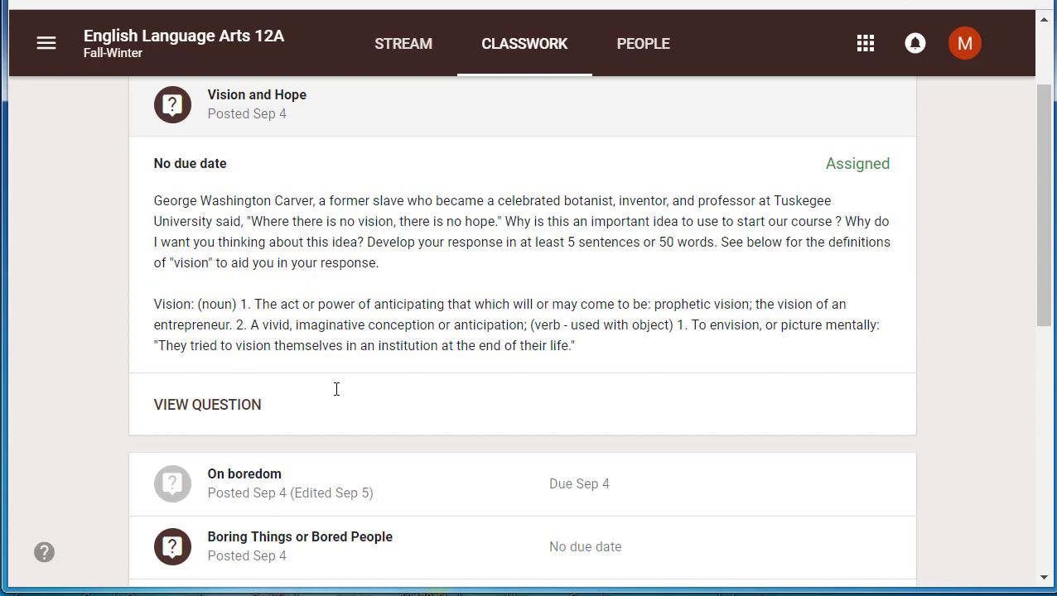
click(236, 409)
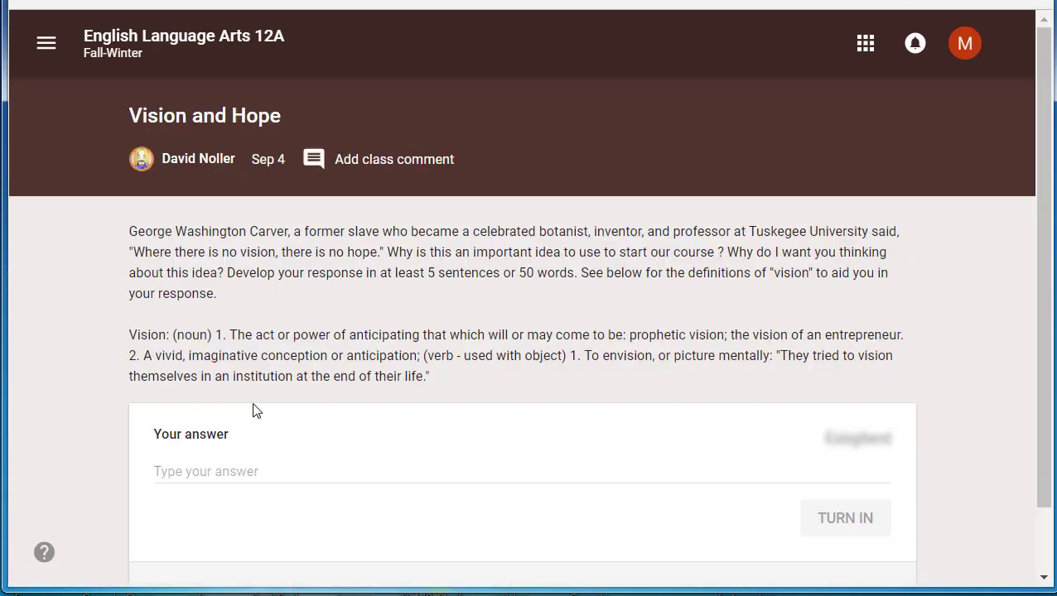
click(223, 471)
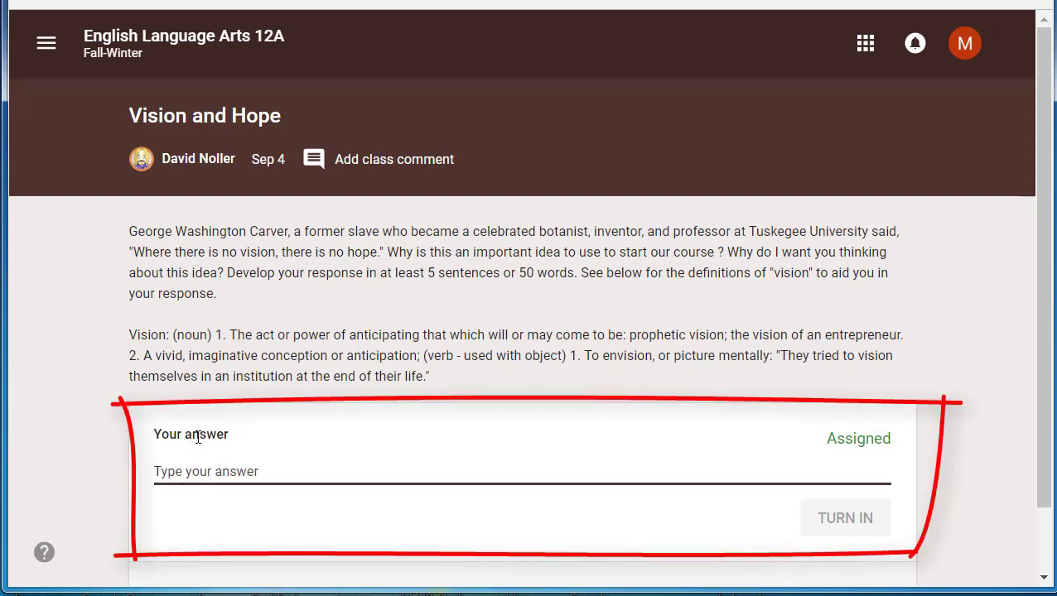
scroll(243, 463, down, 2)
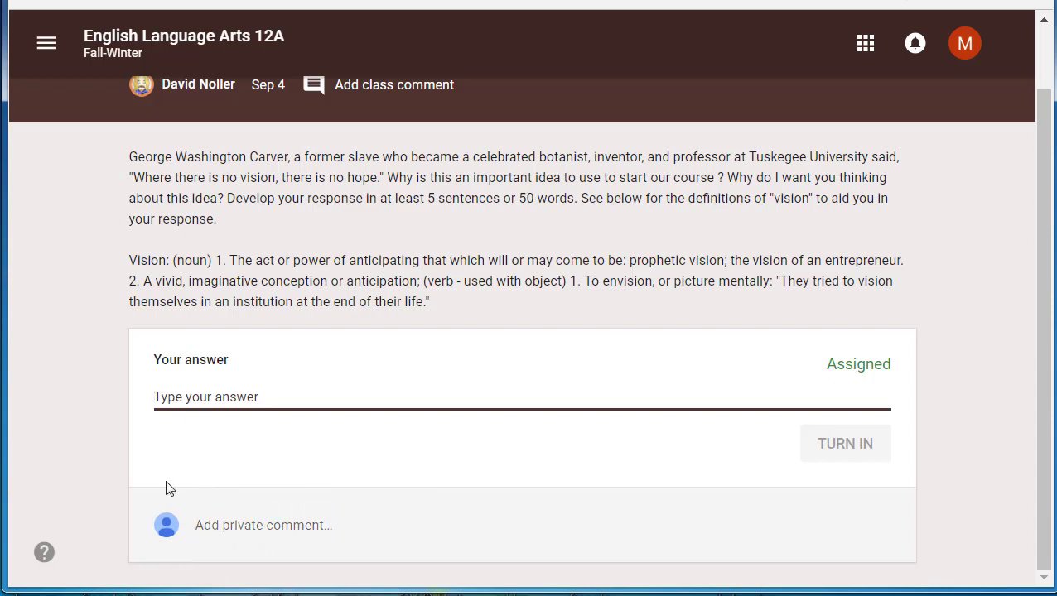
text(My answer goes here.)
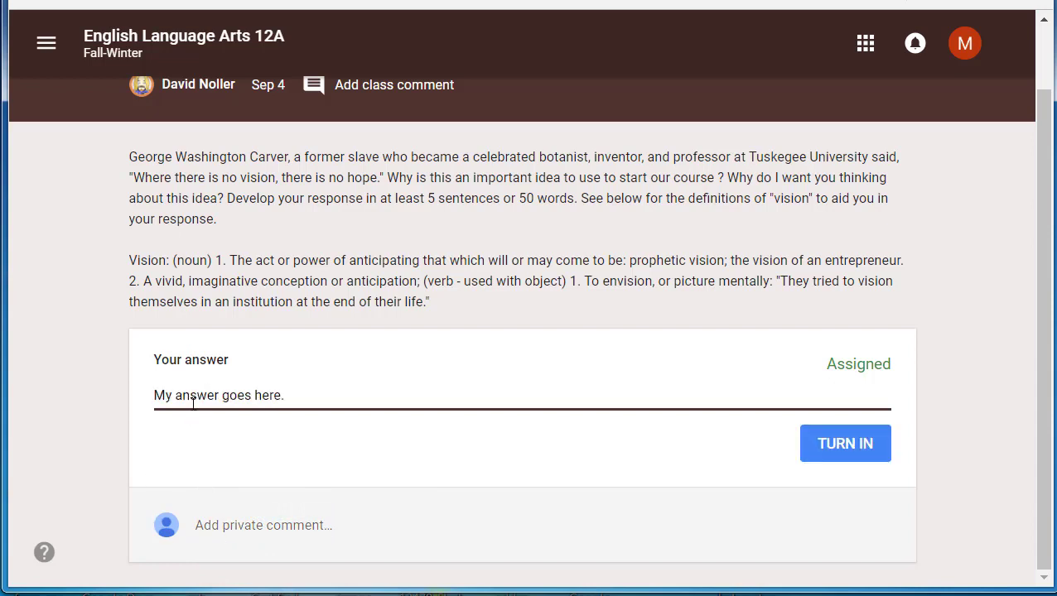
click(842, 454)
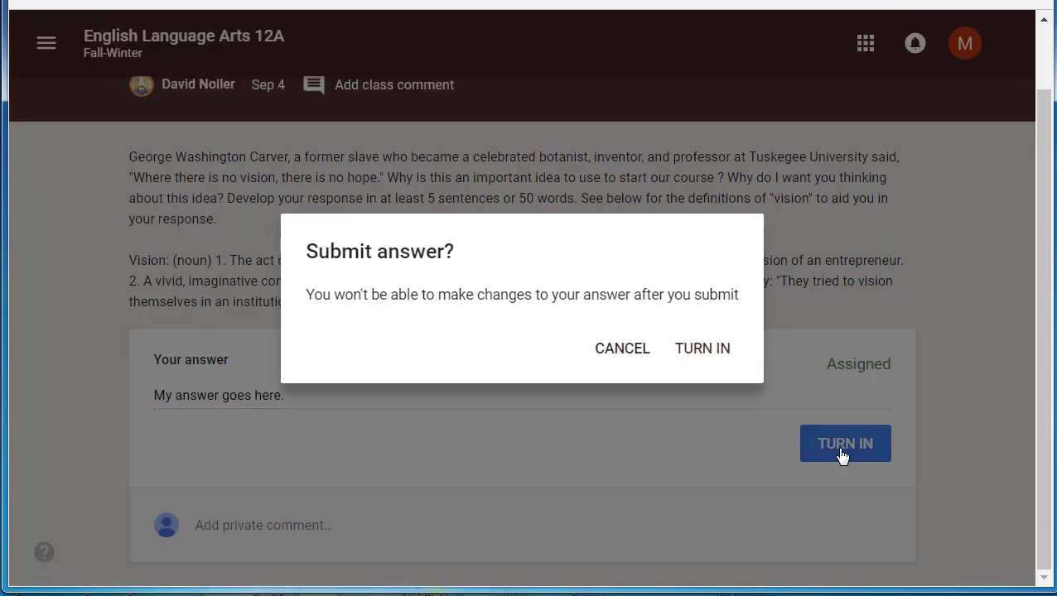
click(713, 349)
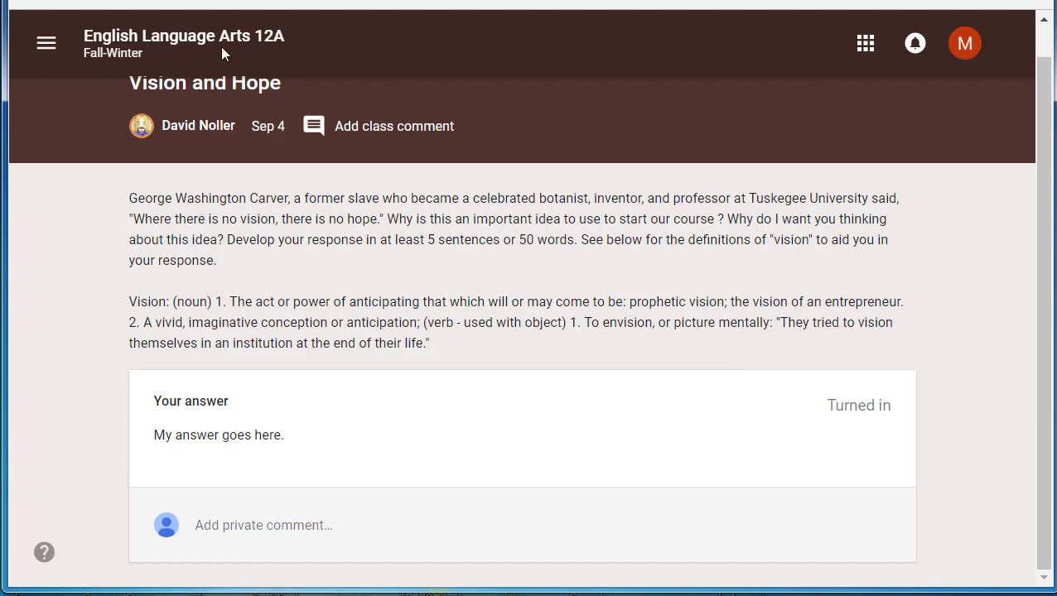
click(93, 46)
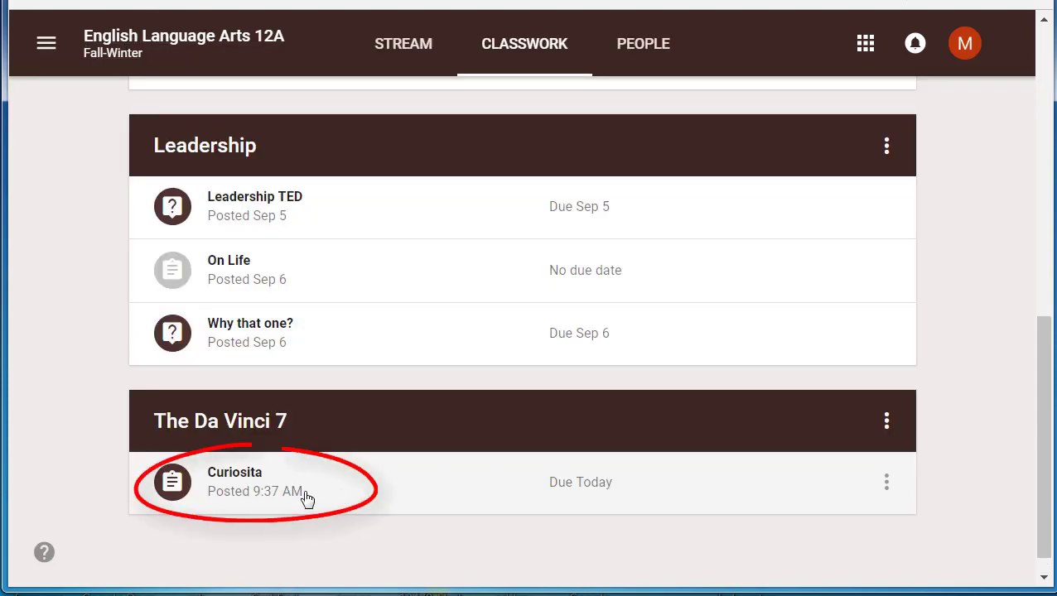
- Open the Curiosita assignment under The Da Vinci 7 and its attached Google Doc
click(239, 481)
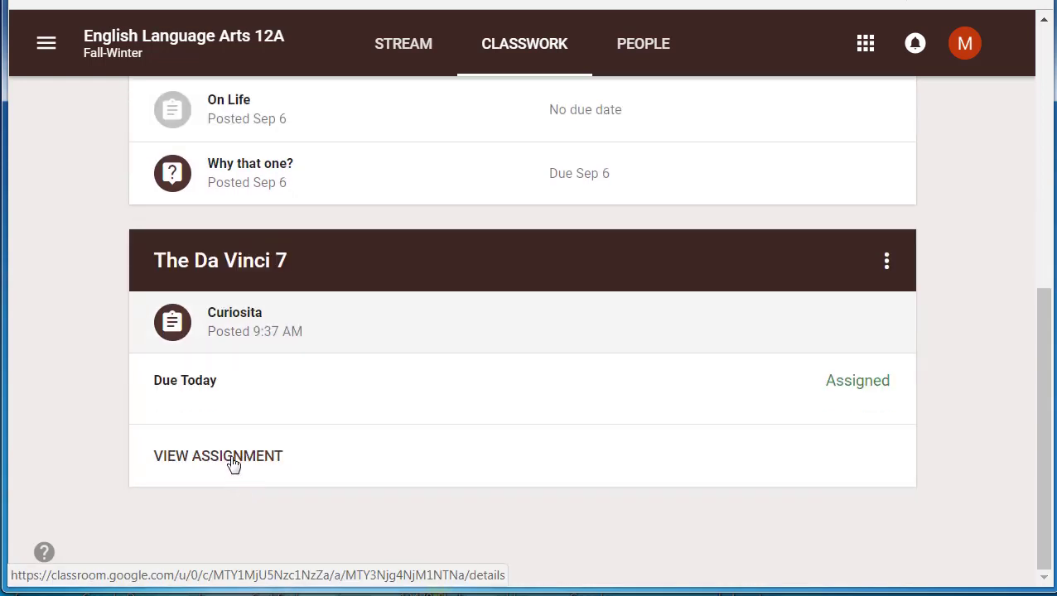
click(233, 464)
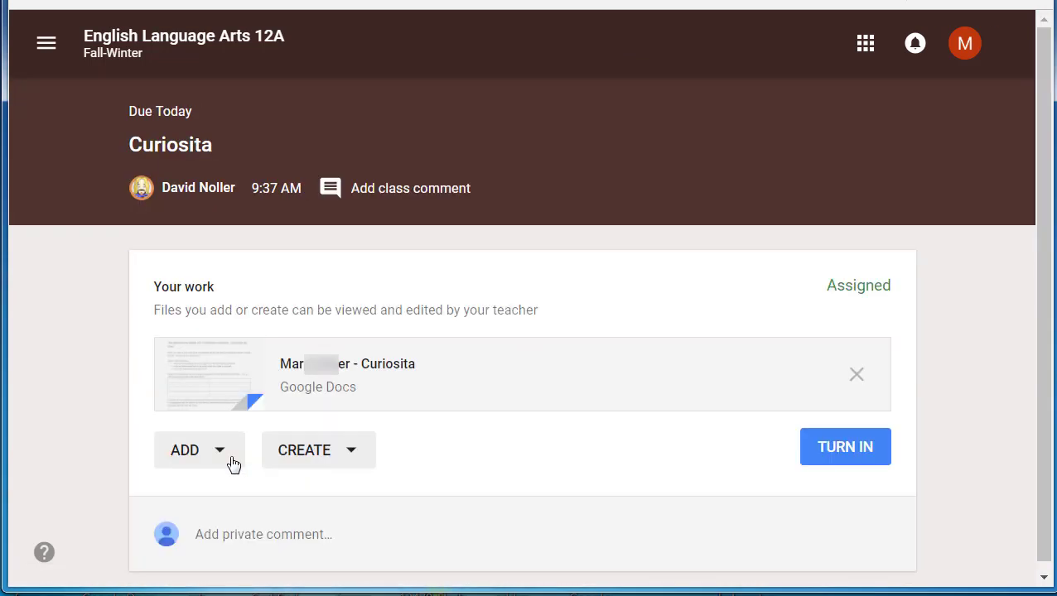
click(368, 372)
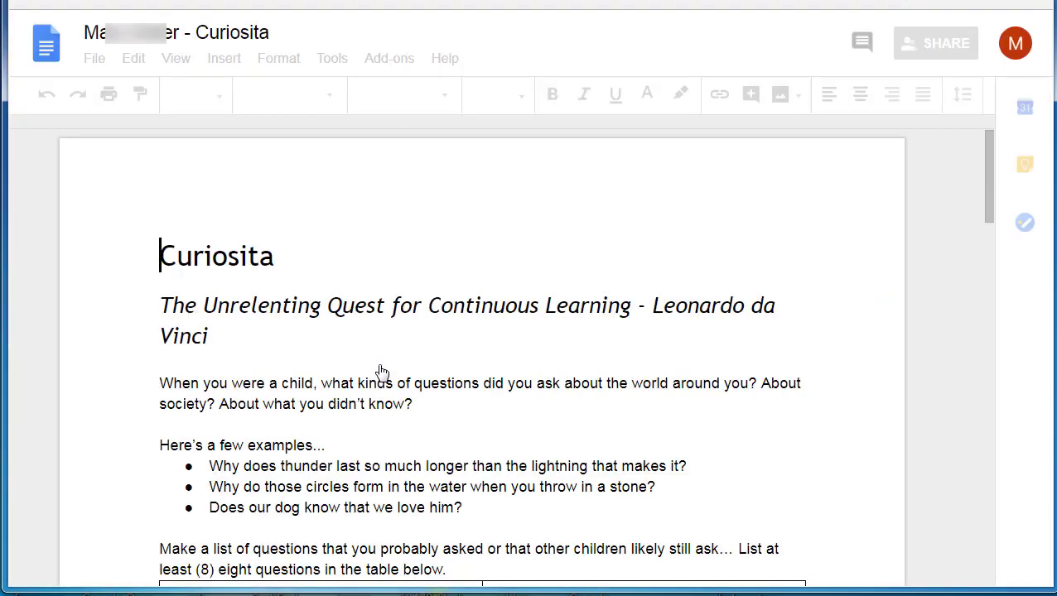
scroll(382, 373, down, 3)
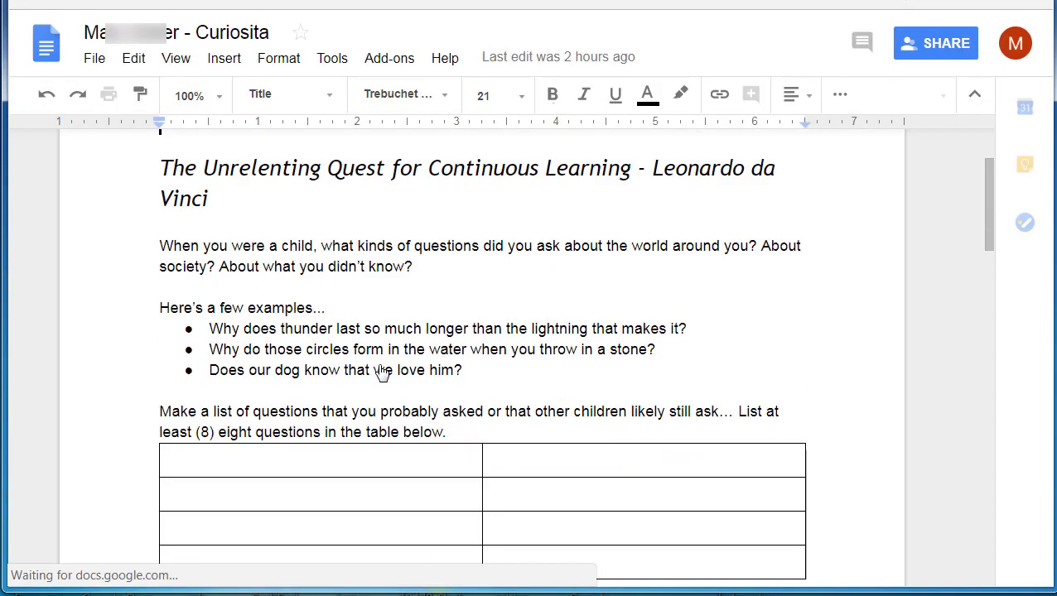
scroll(382, 373, down, 2)
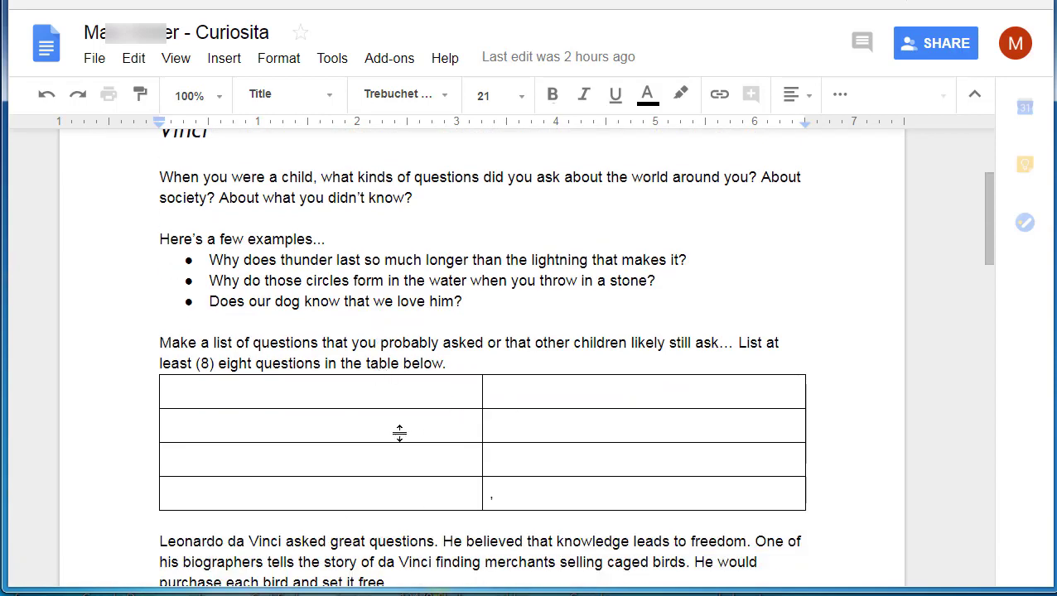
scroll(399, 432, down, 5)
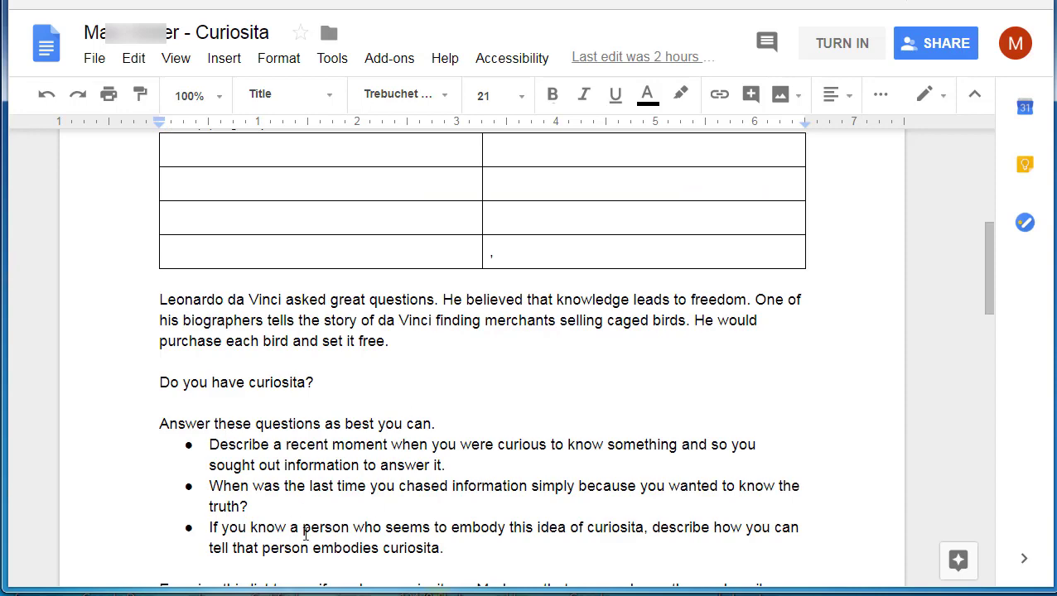
scroll(420, 285, up, 5)
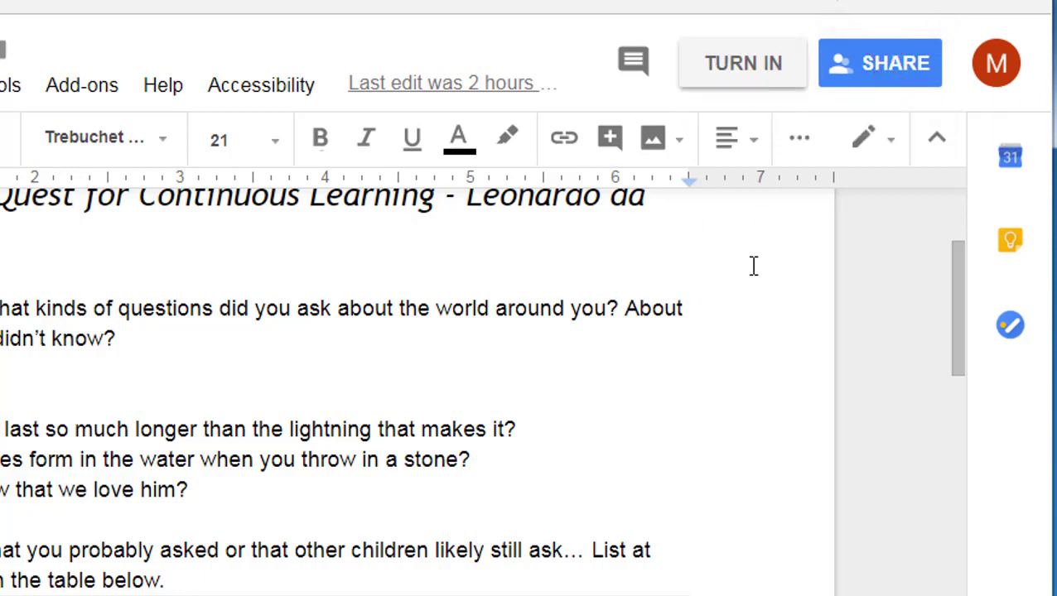
- Turn in the Curiosita document from the Docs toolbar and confirm
click(737, 70)
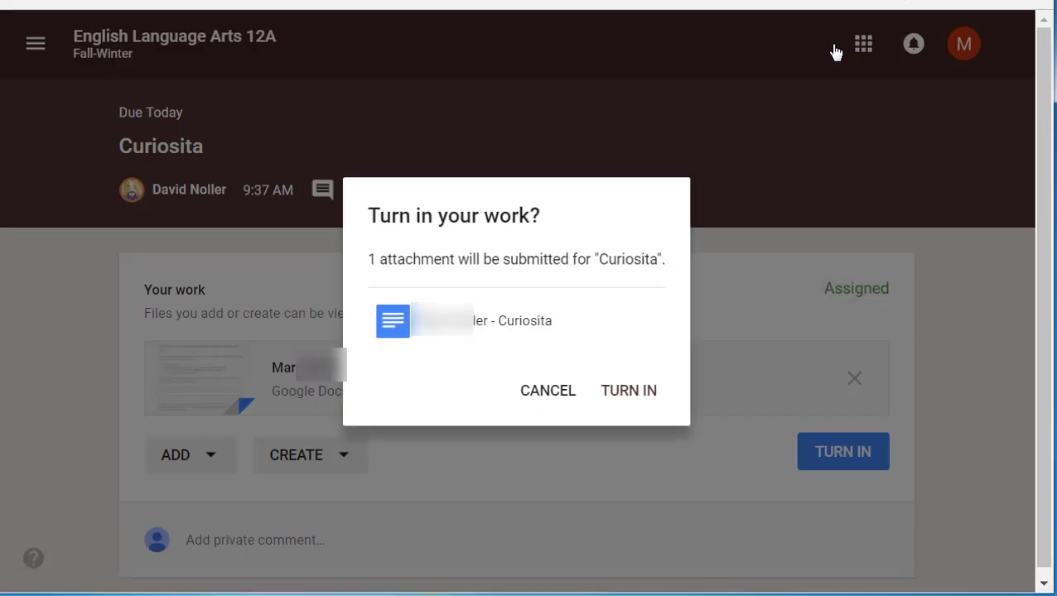
click(627, 398)
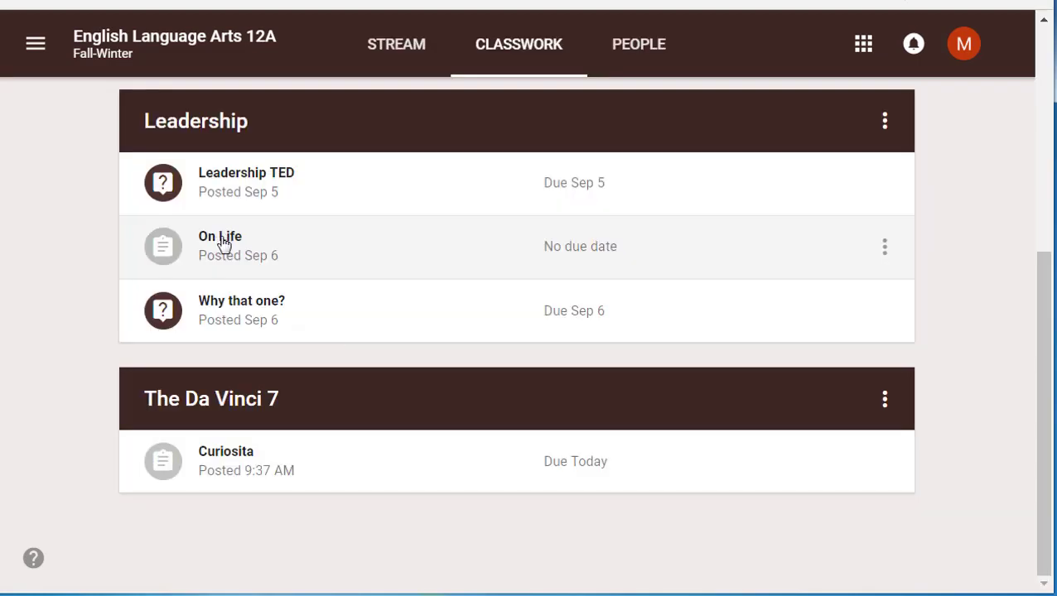
- Unsubmit the On Life assignment and remove its attached document from Your work
click(224, 239)
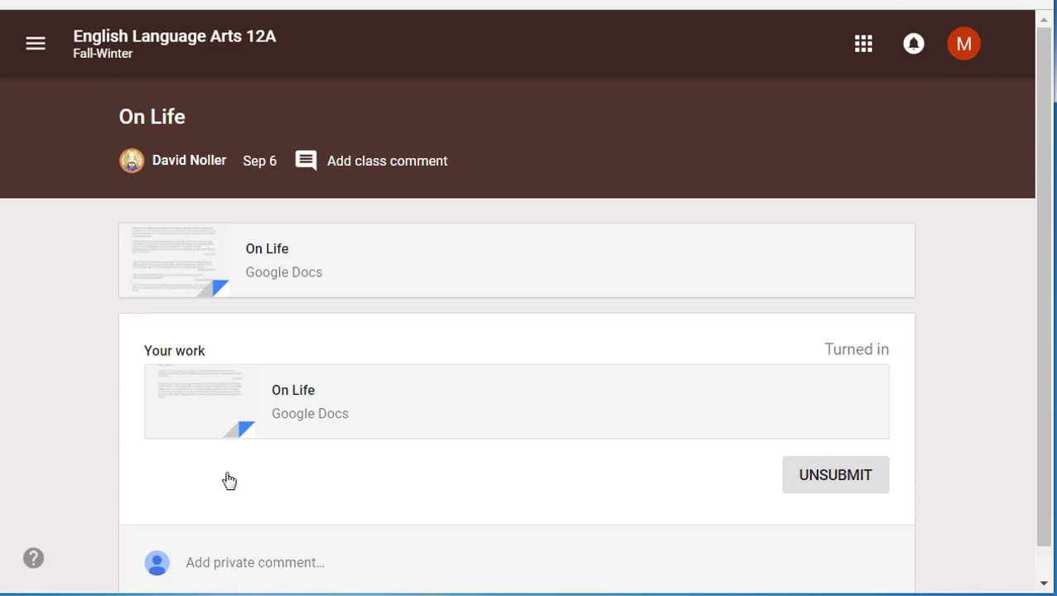
click(837, 480)
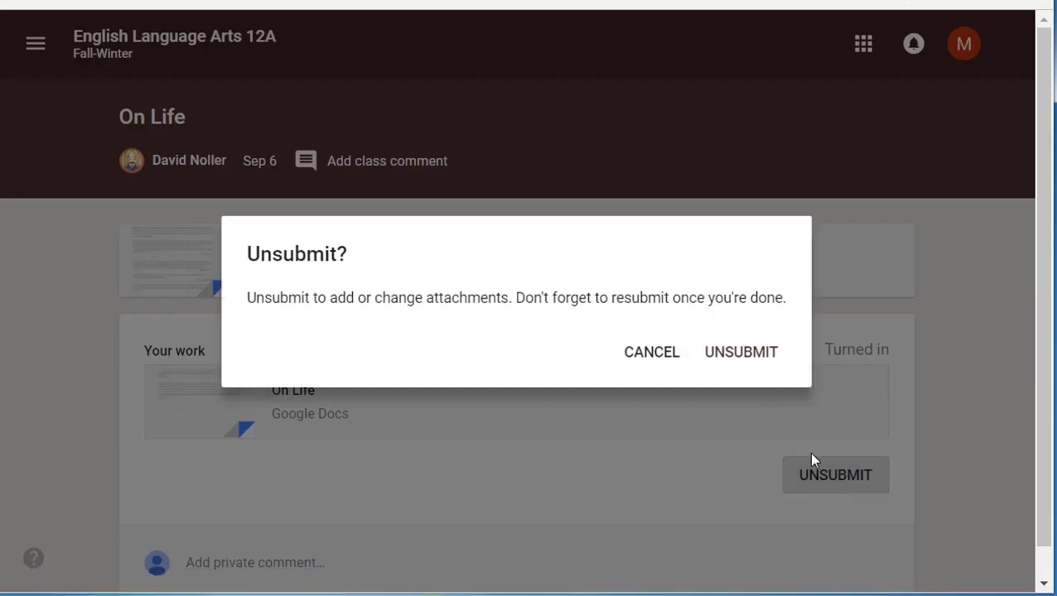
click(737, 352)
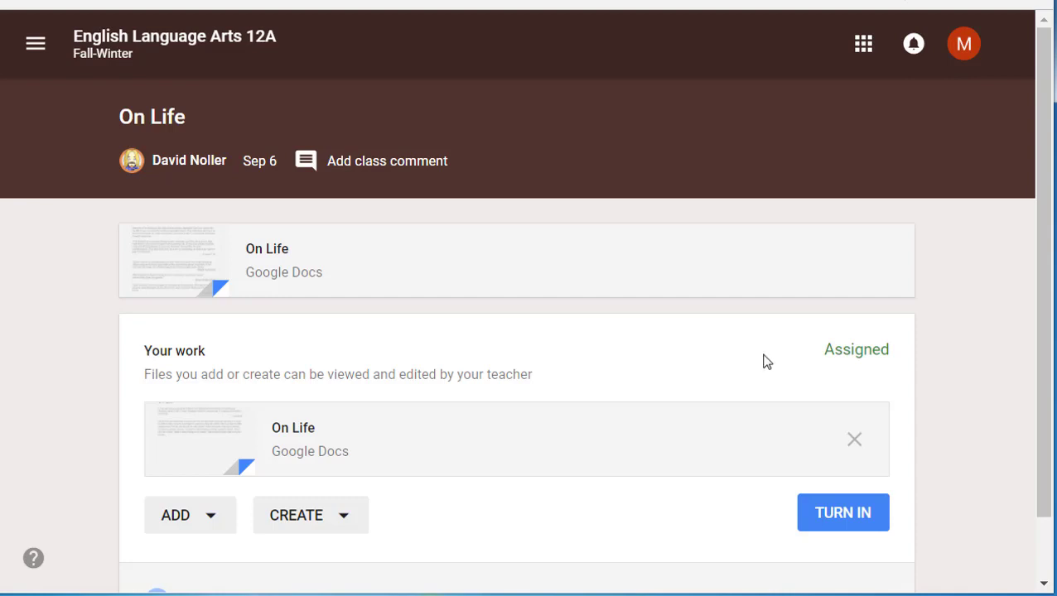
click(855, 444)
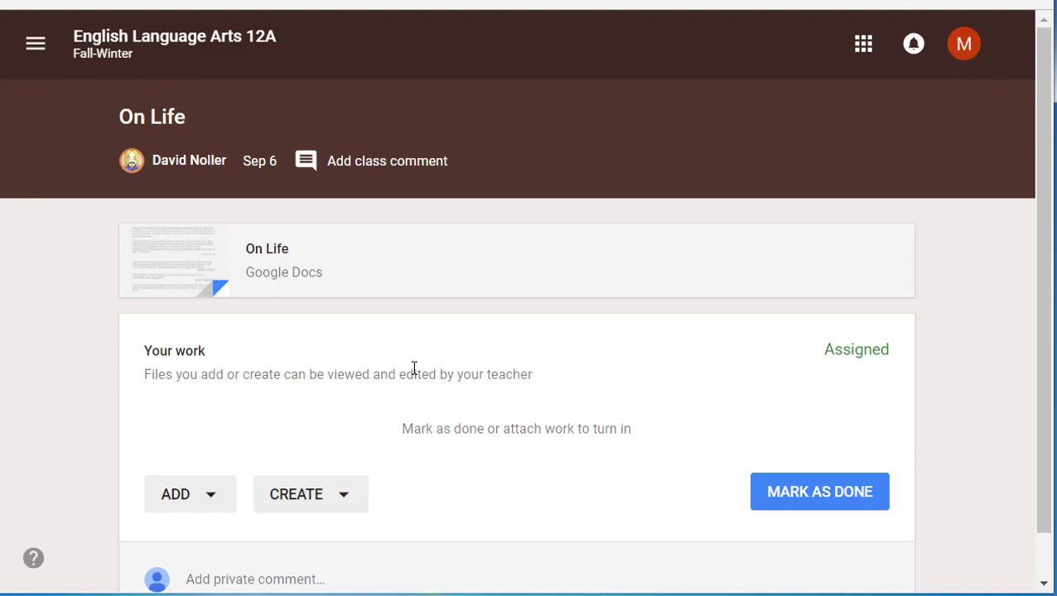
- Attach the On Life doc from Google Drive Recent and turn the assignment in again
click(179, 500)
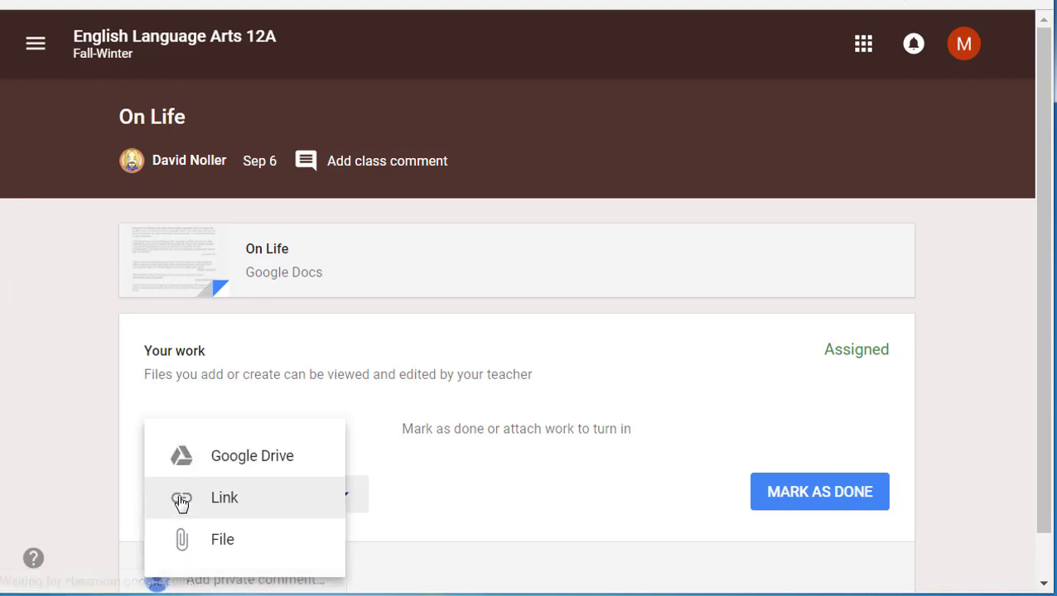
click(212, 458)
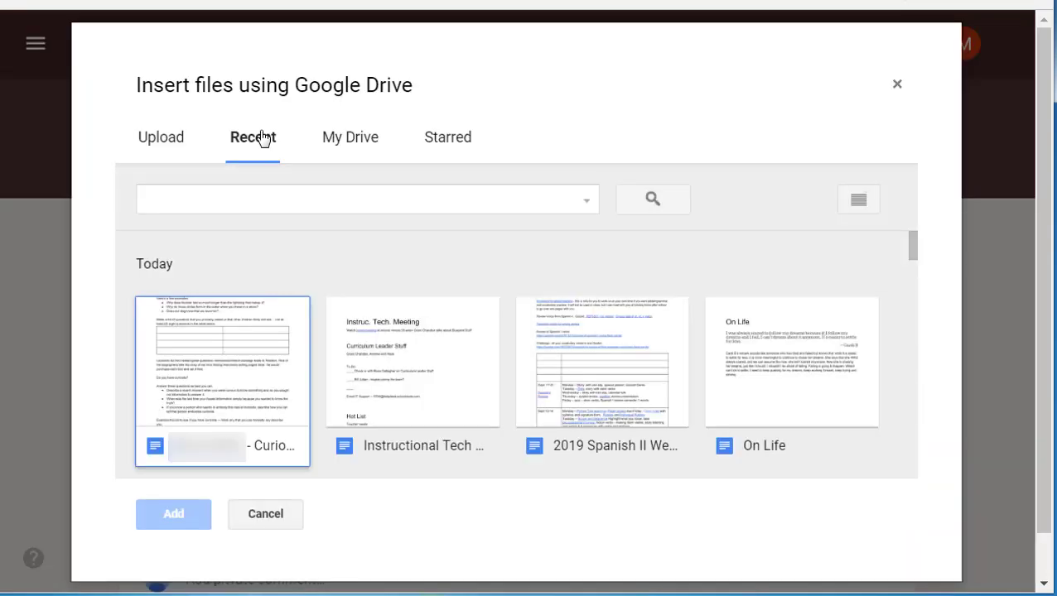
click(779, 388)
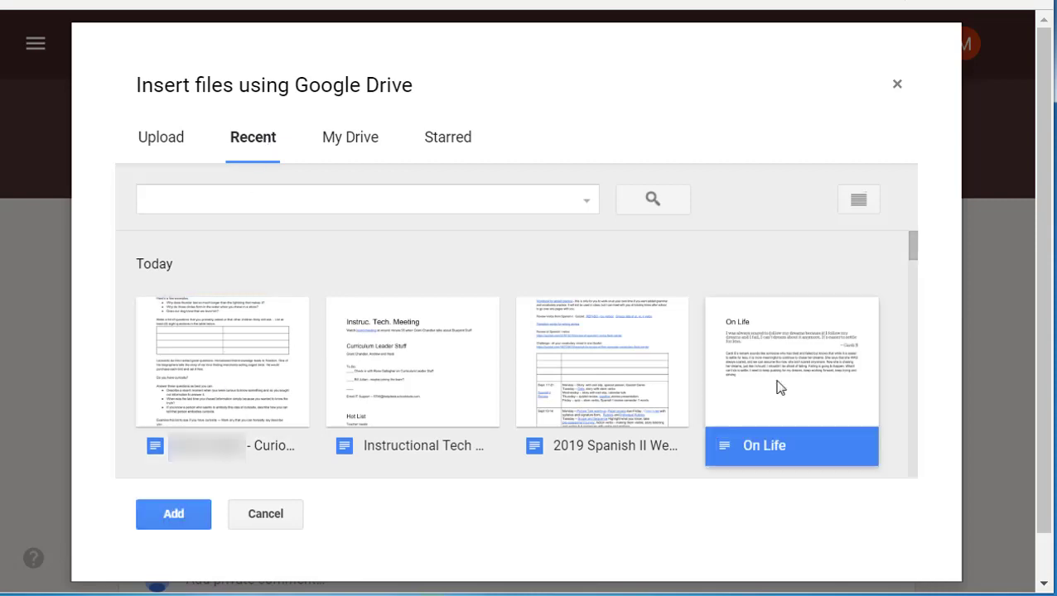
click(169, 515)
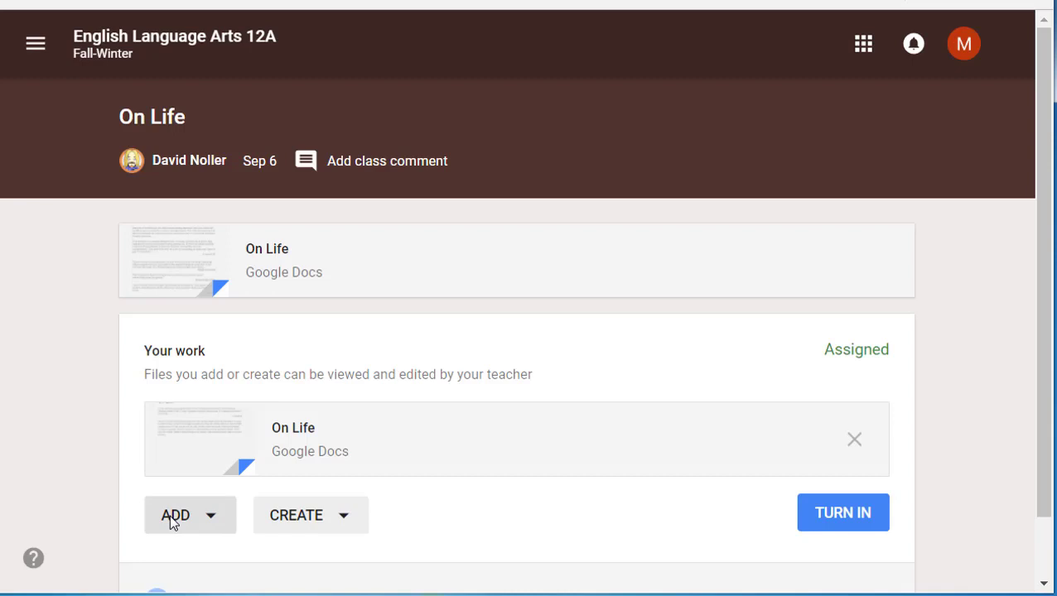
click(839, 521)
click(635, 399)
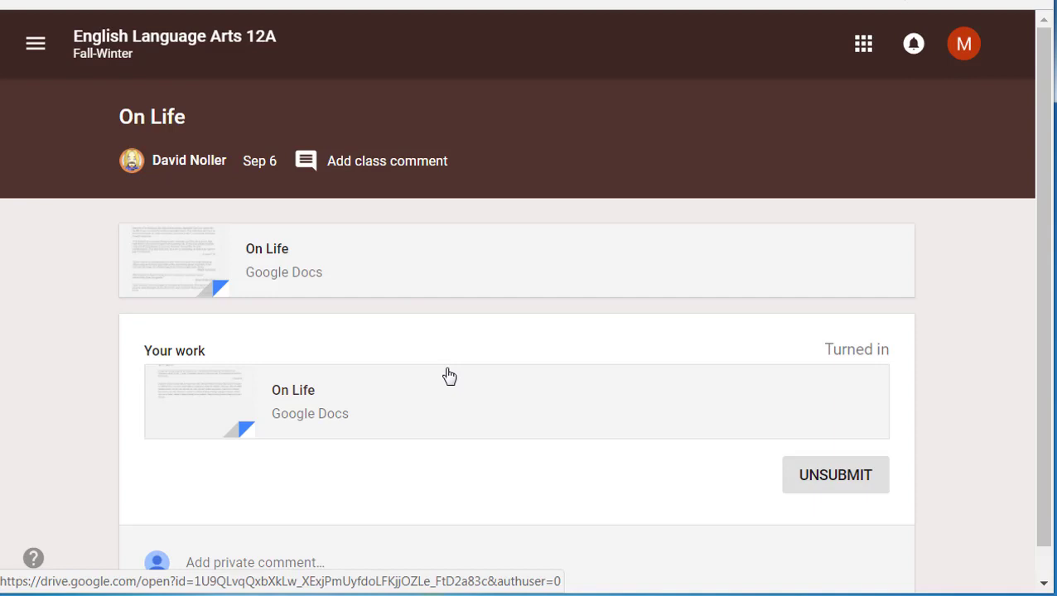
- Review the English Language Arts 12A People list, then switch to Fifth Hour Spanish II
click(63, 10)
click(660, 56)
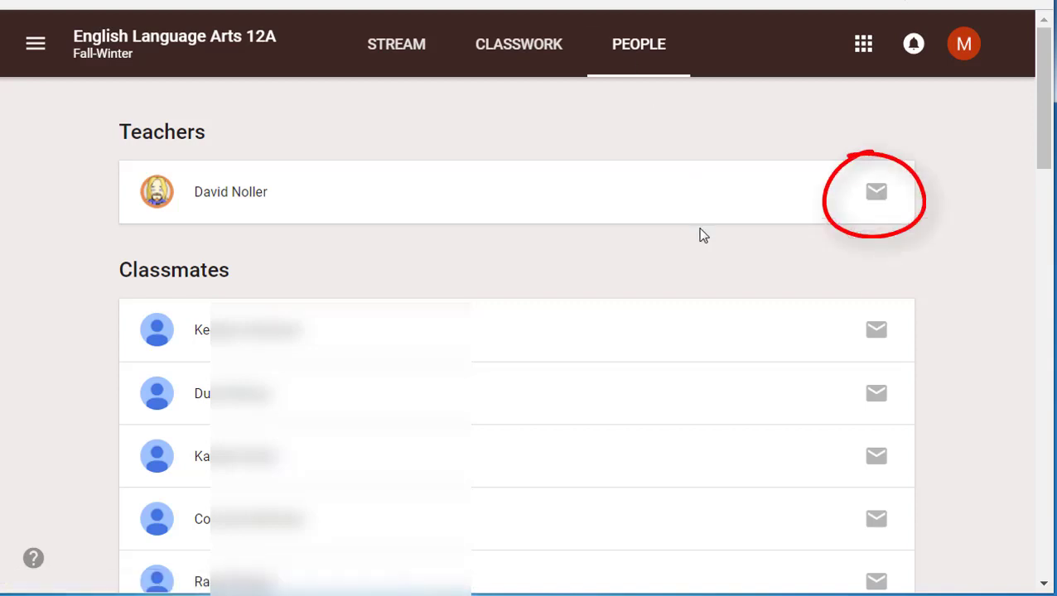
scroll(806, 445, down, 6)
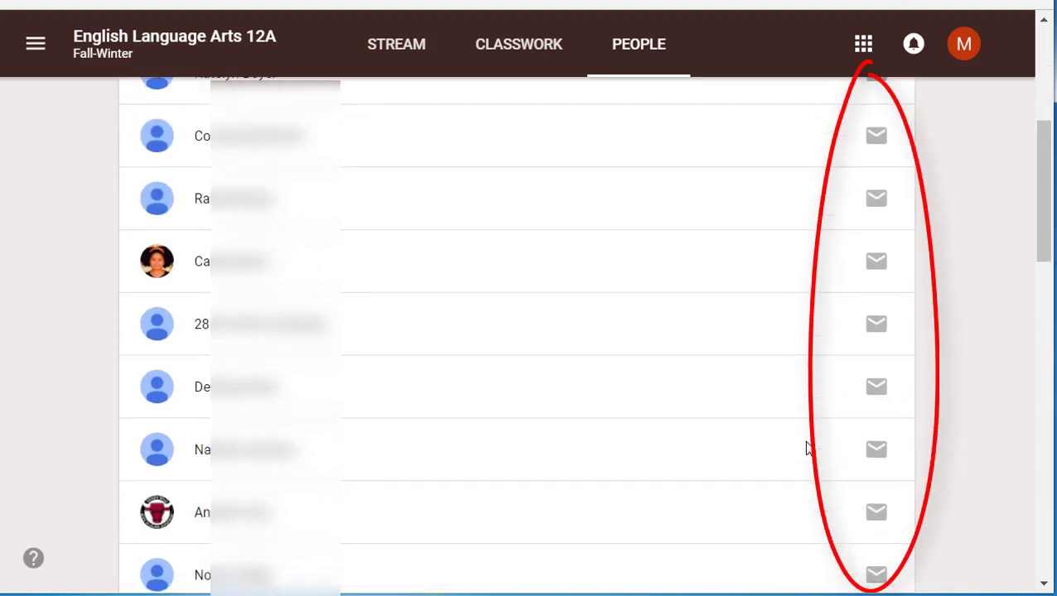
scroll(807, 447, down, 10)
scroll(807, 448, up, 5)
scroll(808, 447, up, 12)
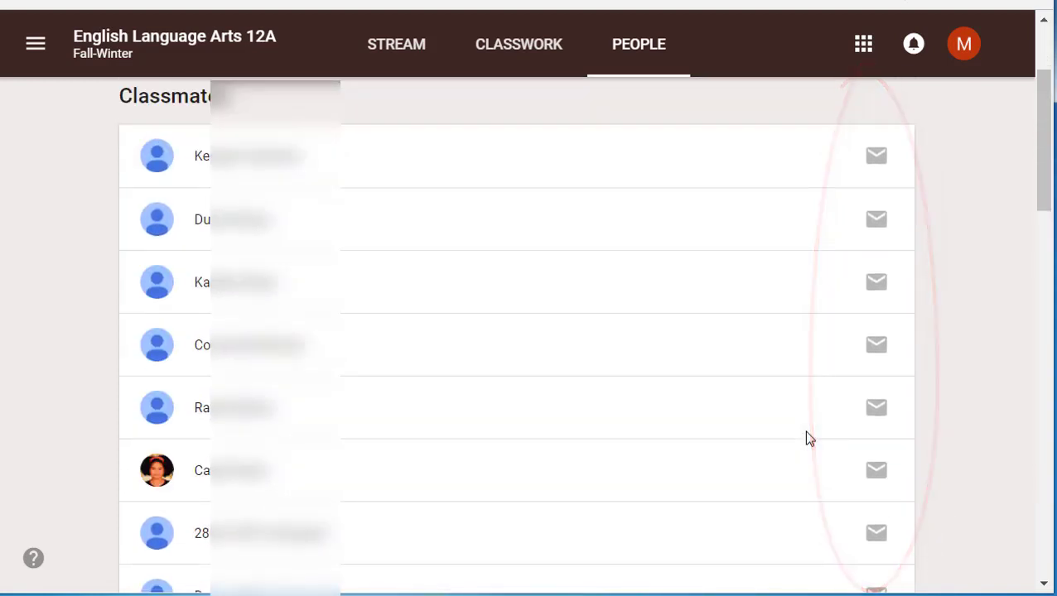
scroll(809, 439, down, 10)
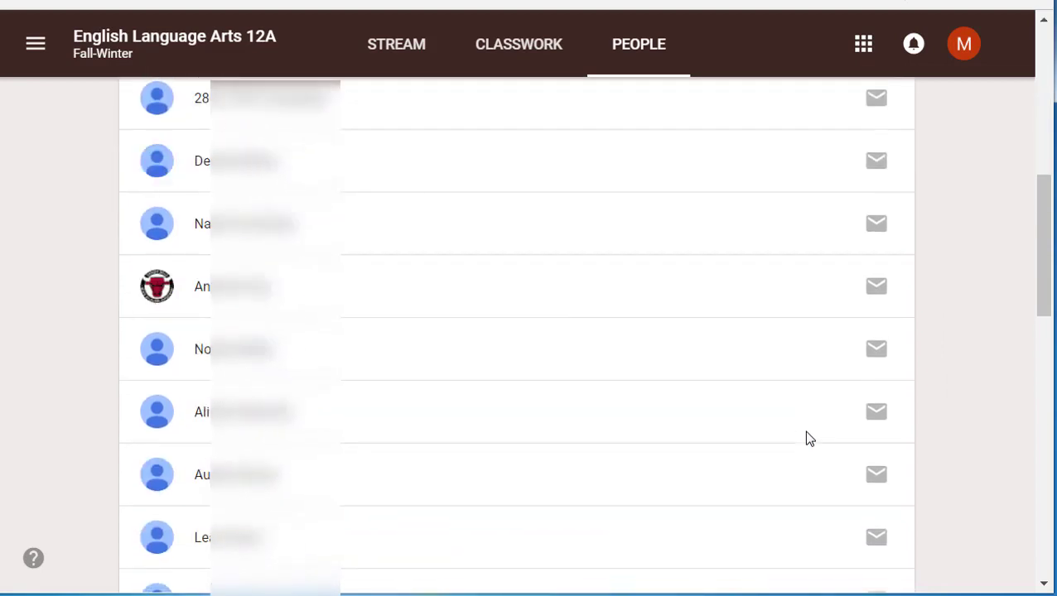
scroll(810, 439, up, 12)
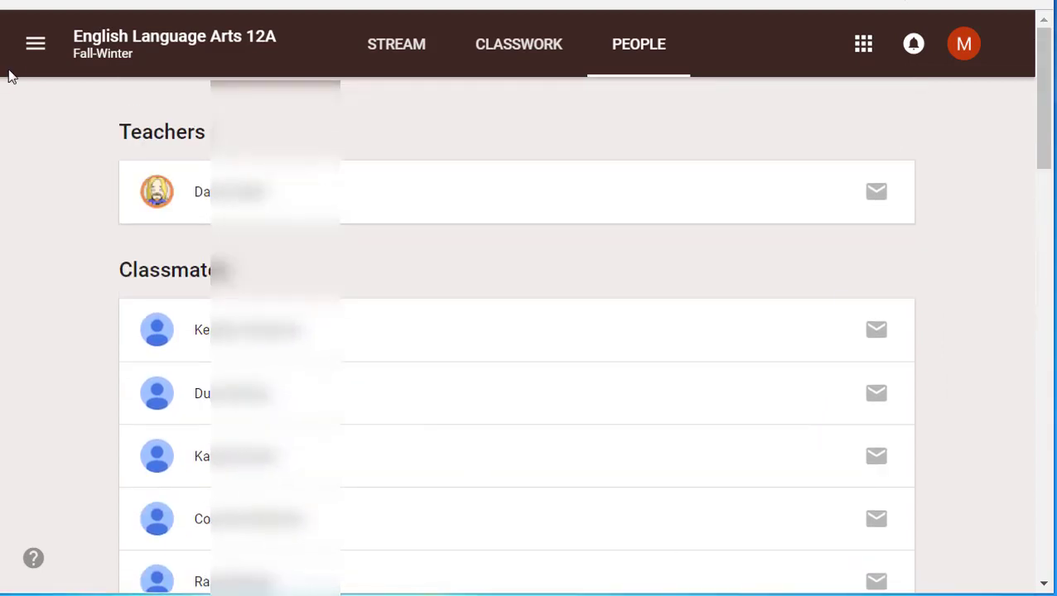
click(34, 43)
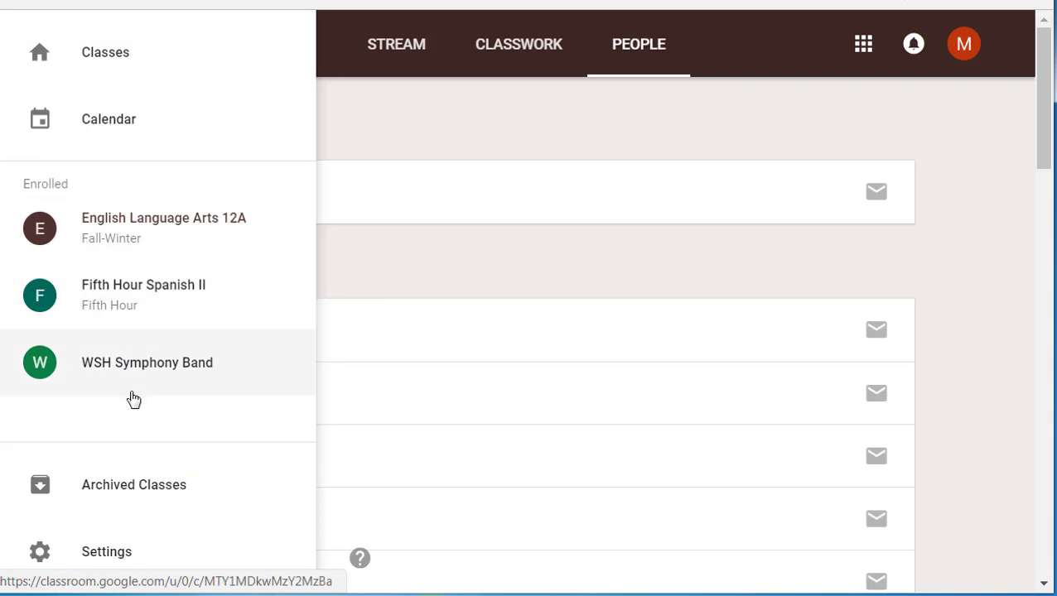
click(114, 292)
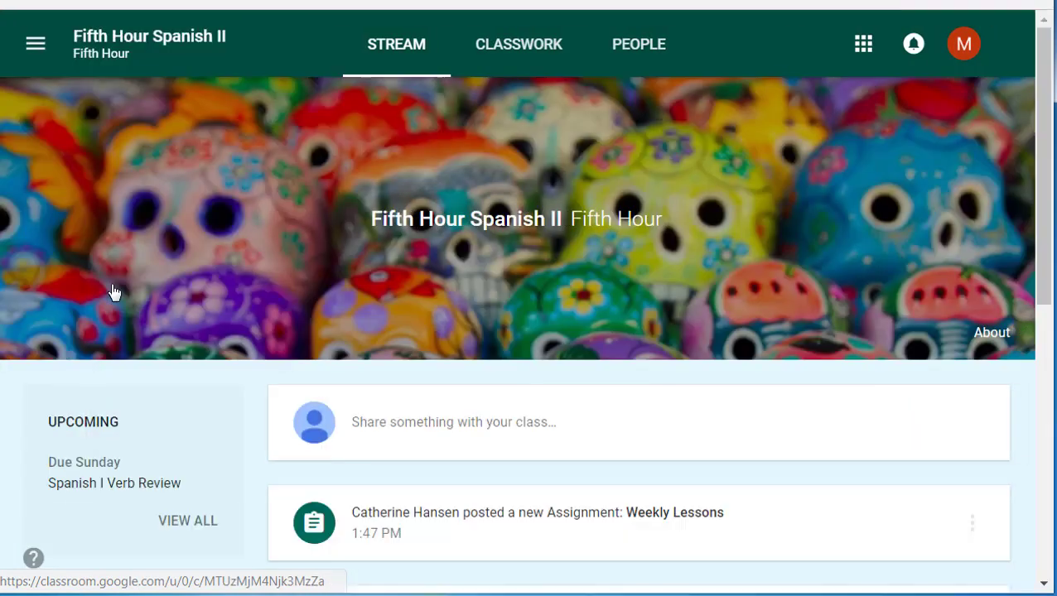